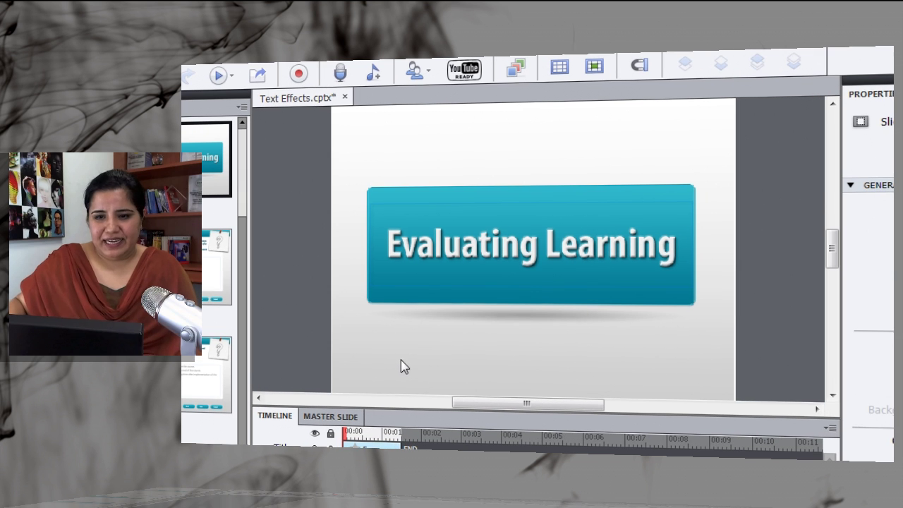
Try several preset text effects on the "Evaluating Learning" title, ending with the white lettering with a blue outline
{"action": "left_click", "coordinate": [545, 258]}
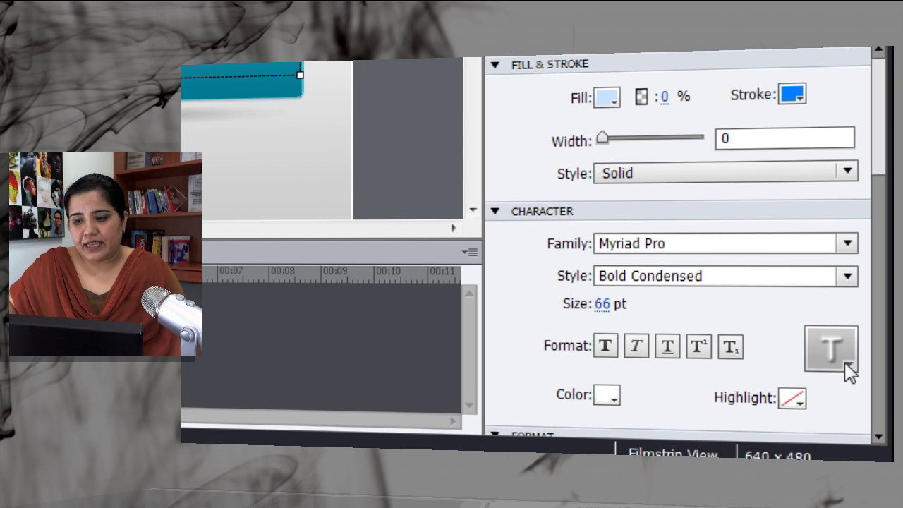
{"action": "left_click", "coordinate": [850, 365]}
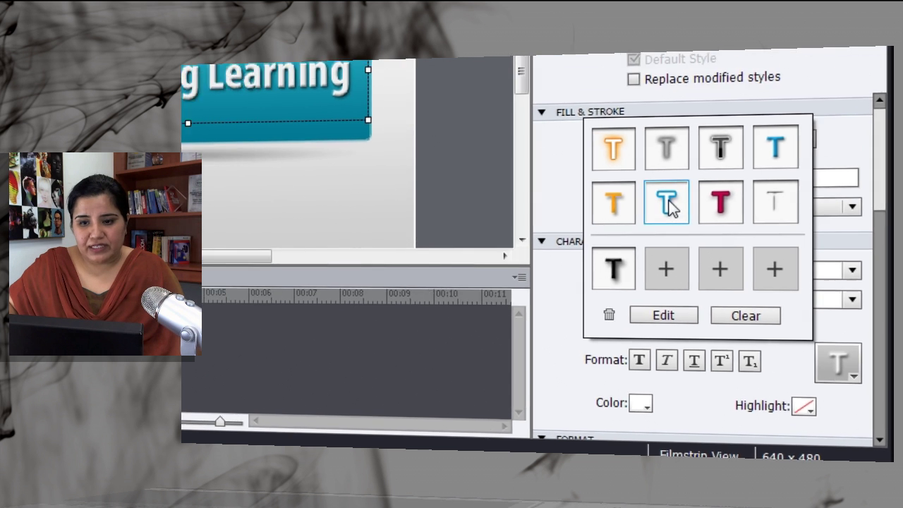
{"action": "left_click", "coordinate": [669, 205]}
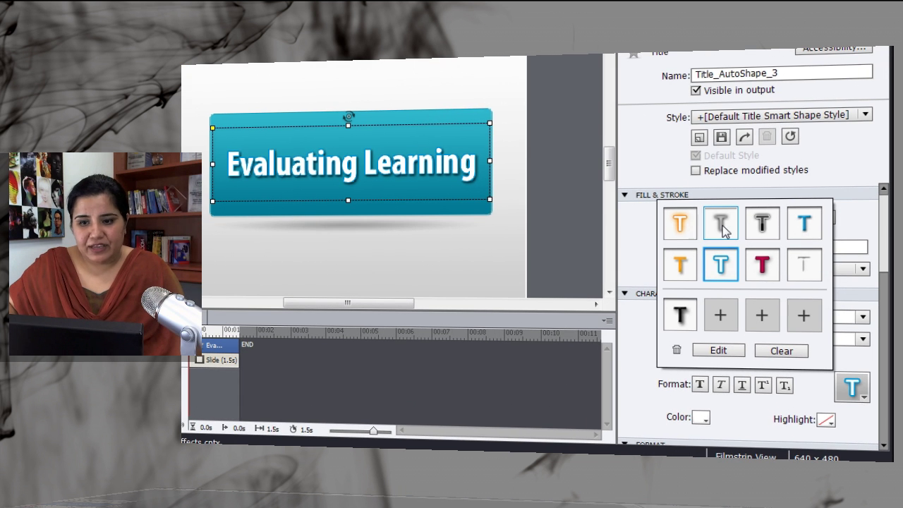
{"action": "left_click", "coordinate": [726, 230]}
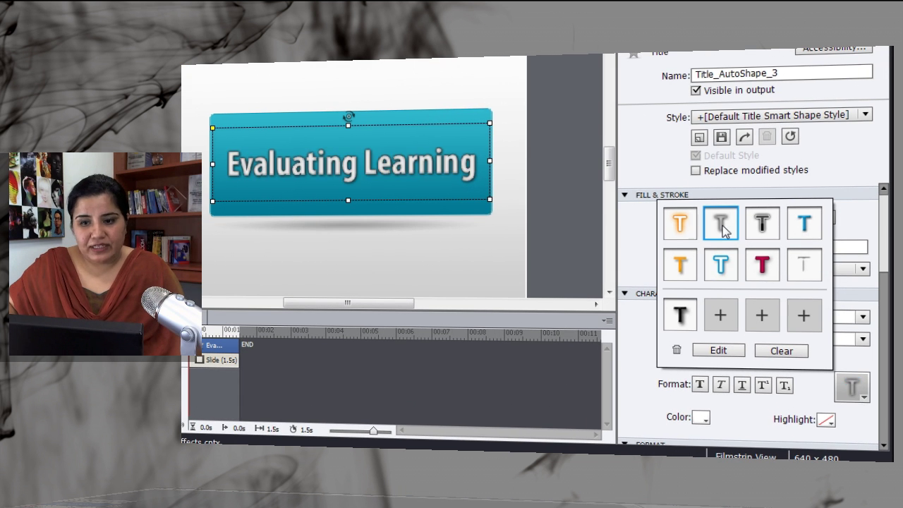
{"action": "left_click", "coordinate": [763, 226]}
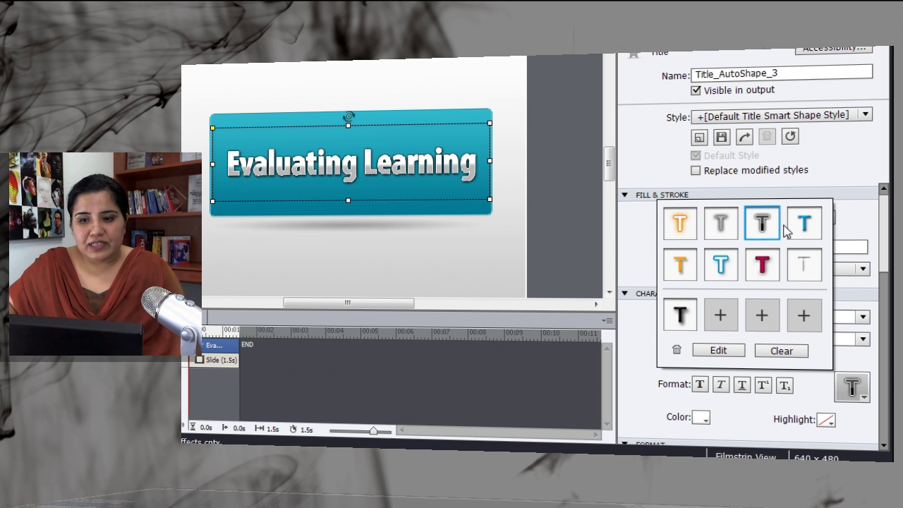
{"action": "left_click", "coordinate": [809, 232]}
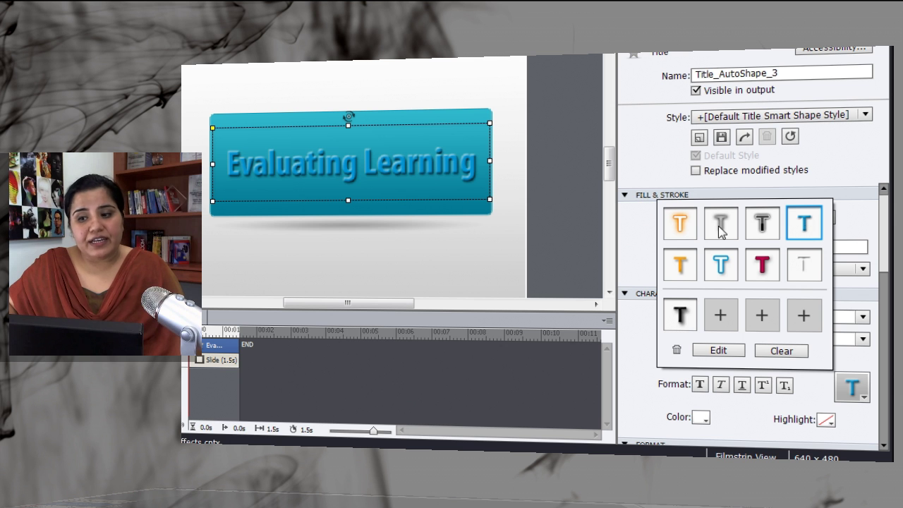
{"action": "left_click", "coordinate": [682, 227]}
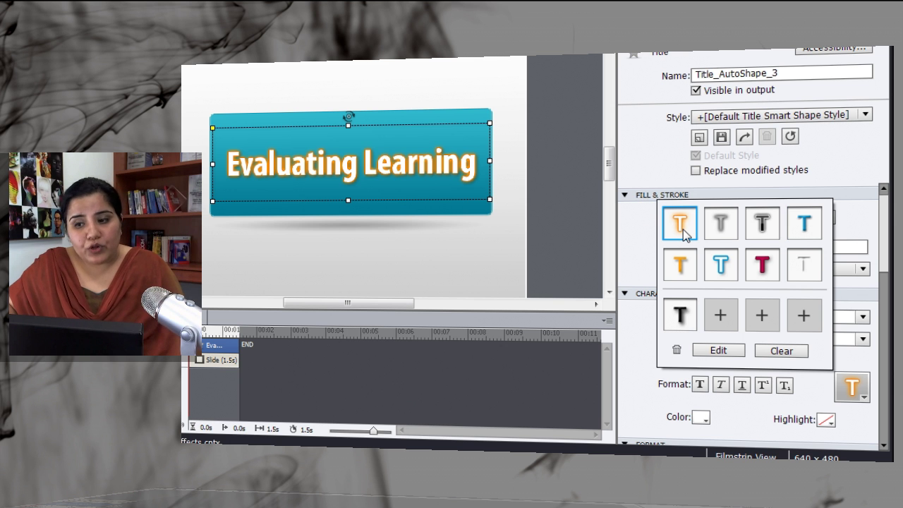
{"action": "left_click", "coordinate": [719, 268]}
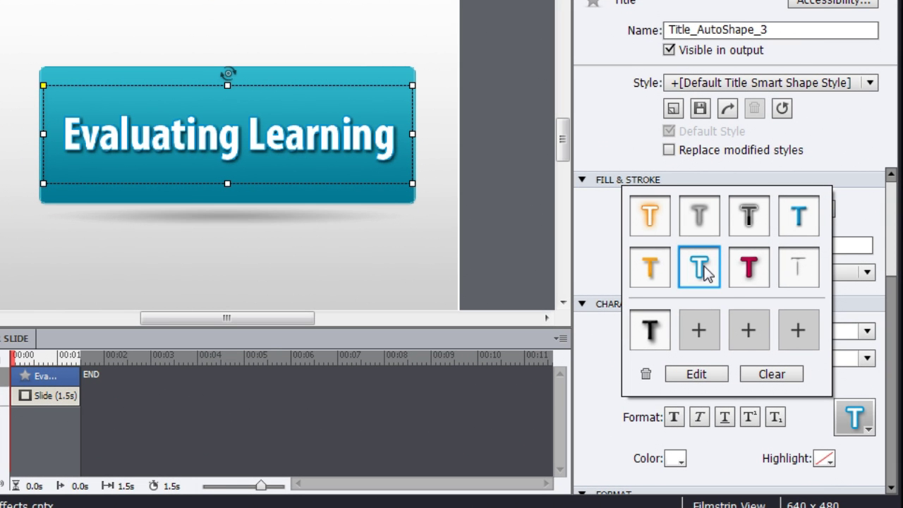
Edit the applied text effect, adding an Inner Shadow and an Outer Glow with 95 opacity
{"action": "left_click", "coordinate": [710, 376]}
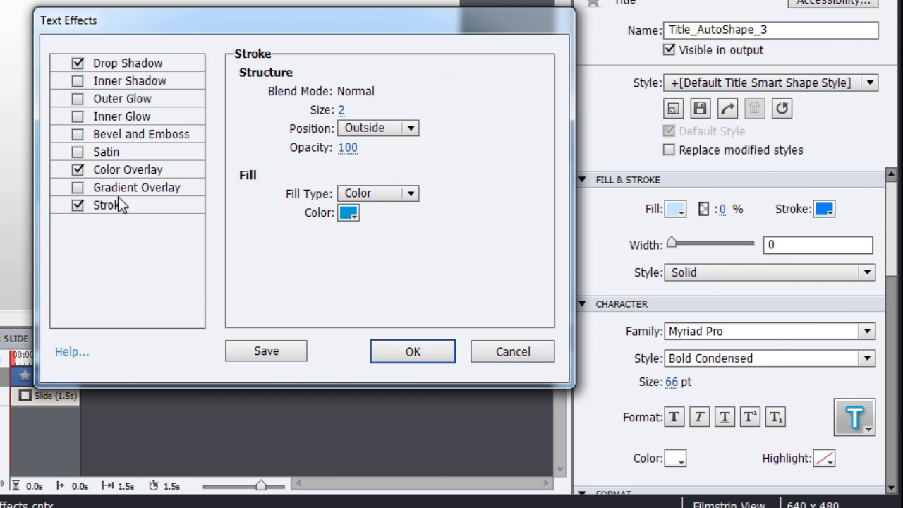
{"action": "left_click_drag", "start_coordinate": [205, 28], "coordinate": [602, 10]}
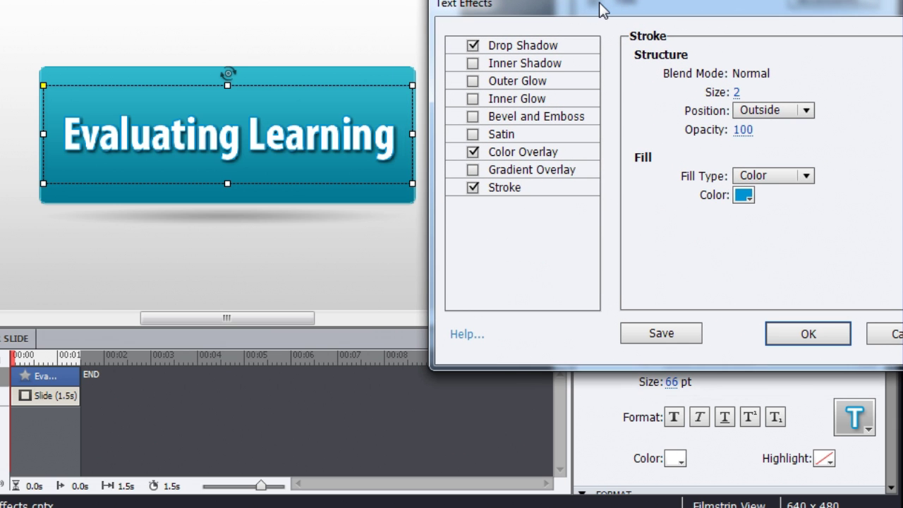
{"action": "left_click", "coordinate": [473, 64]}
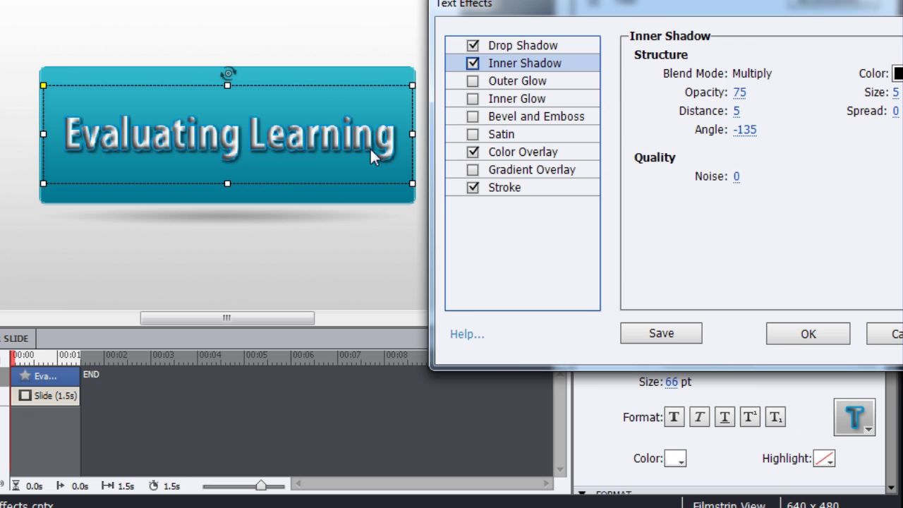
{"action": "left_click", "coordinate": [473, 81]}
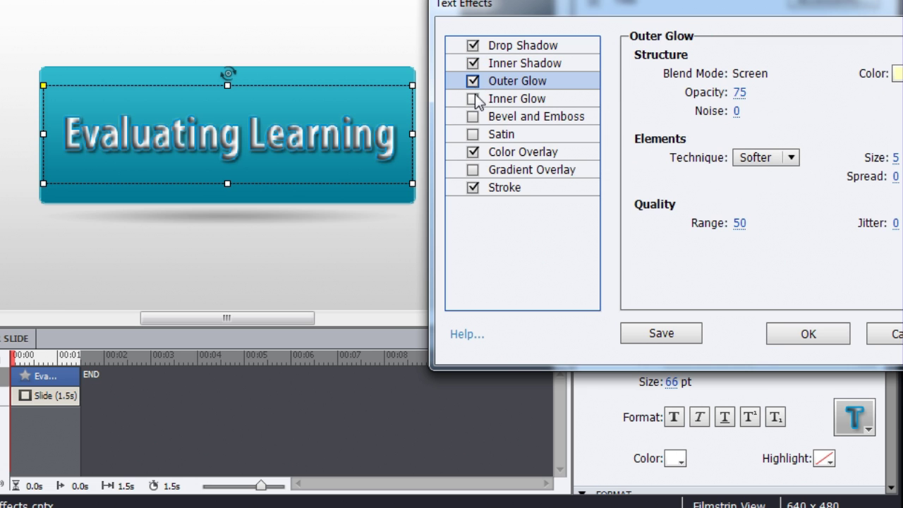
{"action": "left_click_drag", "start_coordinate": [739, 93], "coordinate": [755, 95]}
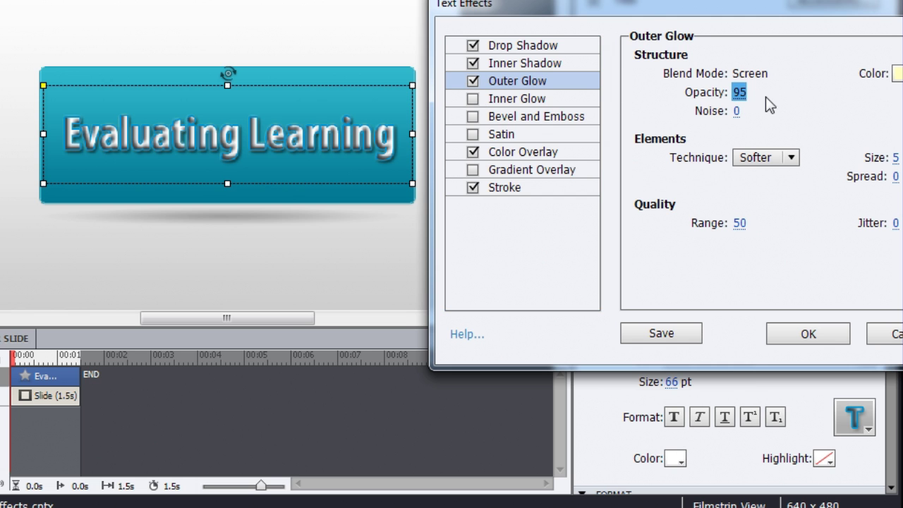
Add a lime-green Satin and a Gradient Overlay to the title's text effect, and save the combination as a custom effect
{"action": "left_click", "coordinate": [472, 135]}
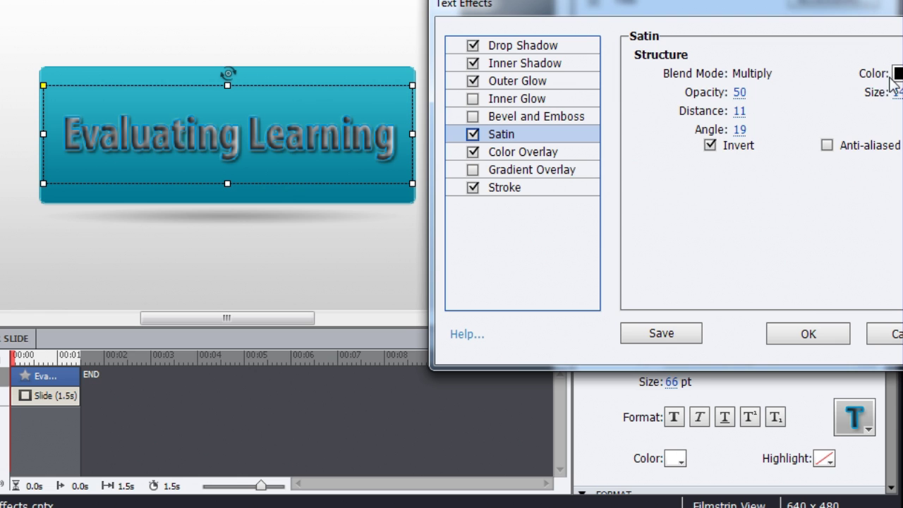
{"action": "left_click", "coordinate": [893, 75]}
{"action": "left_click", "coordinate": [862, 194]}
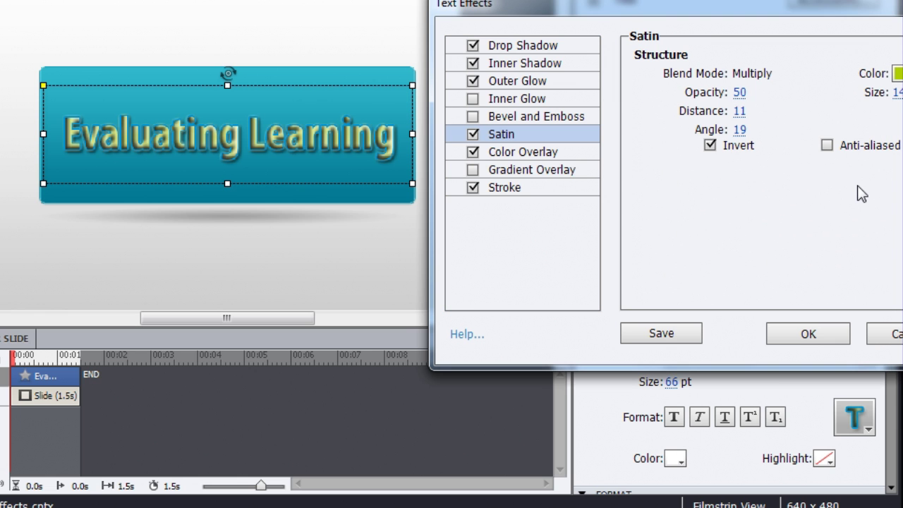
{"action": "left_click", "coordinate": [472, 172]}
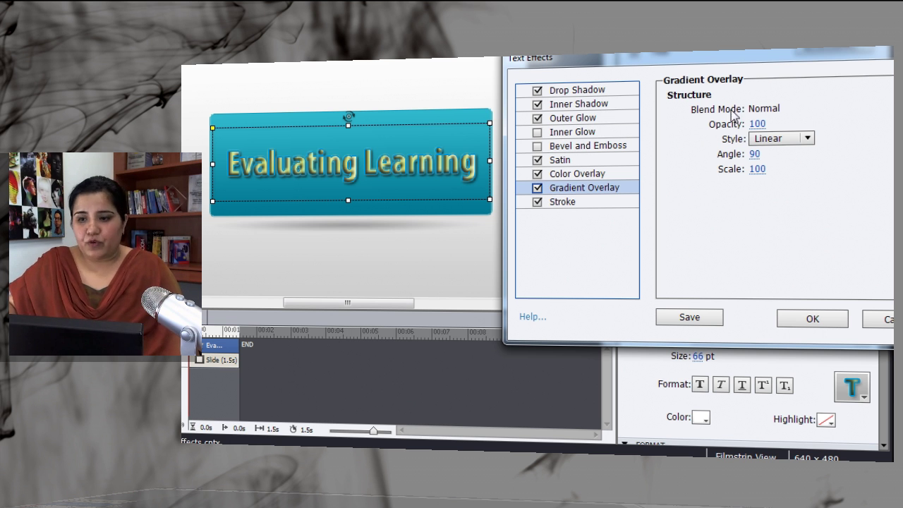
{"action": "left_click", "coordinate": [689, 317]}
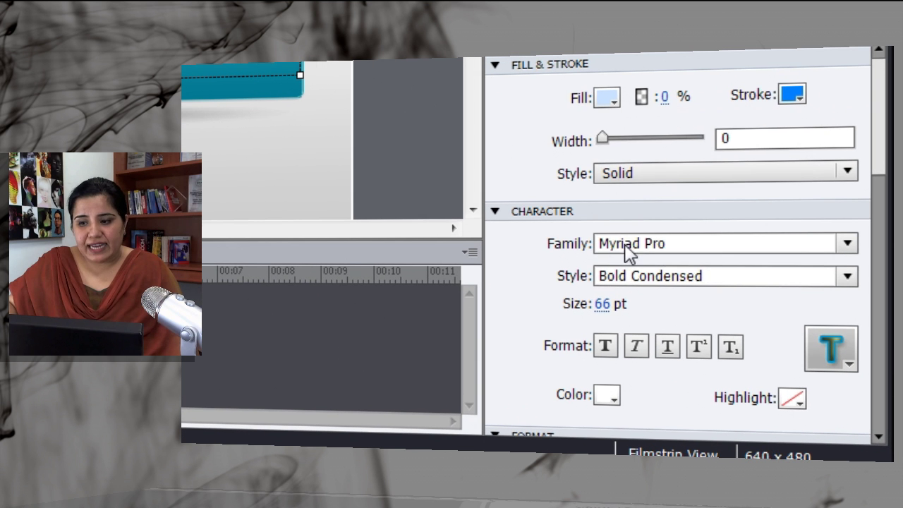
Start another custom text effect in the next empty slot and turn off every enabled effect, from Stroke to Drop Shadow
{"action": "left_click", "coordinate": [831, 346]}
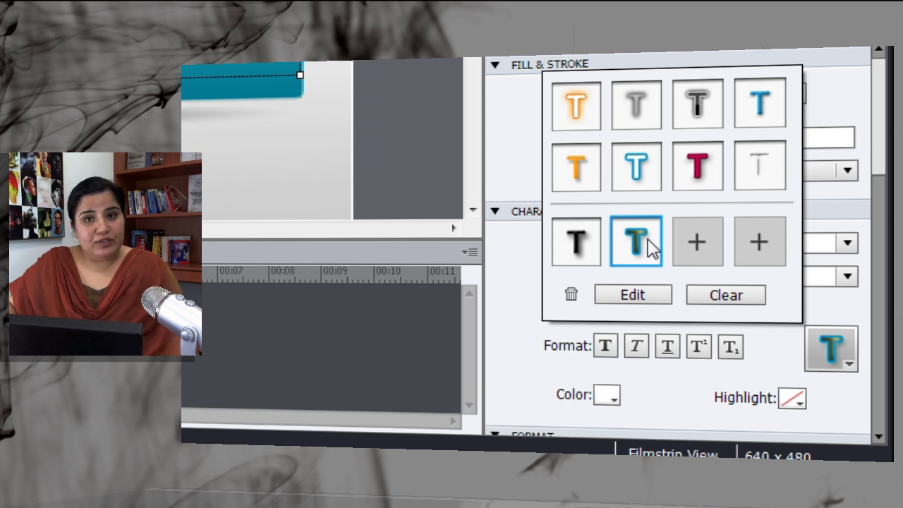
{"action": "left_click", "coordinate": [697, 243]}
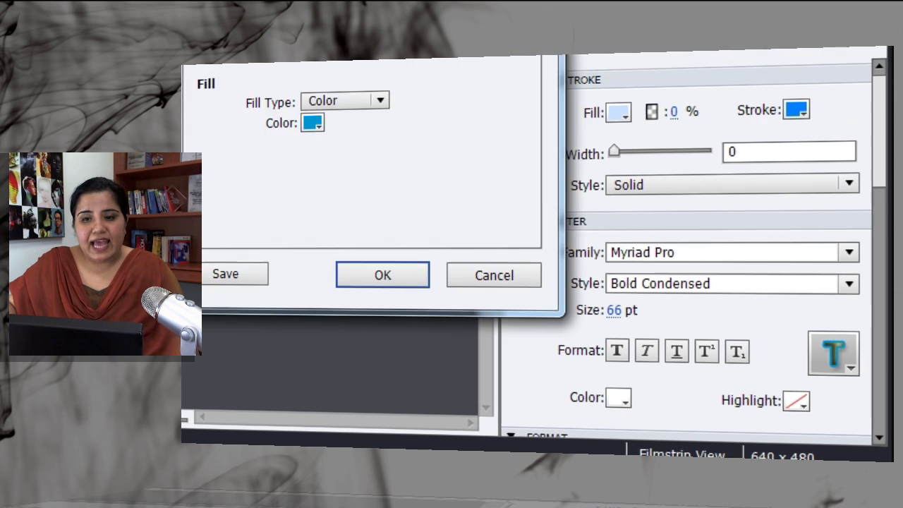
{"action": "left_click", "coordinate": [430, 172]}
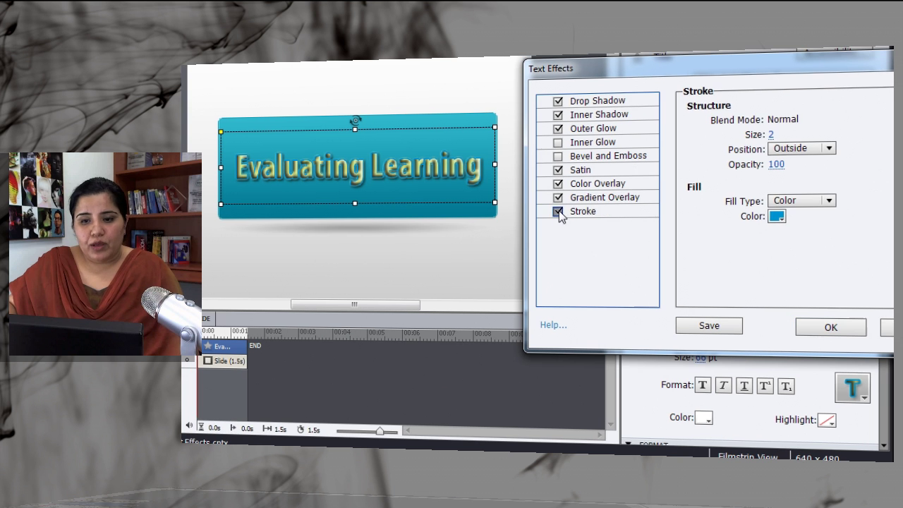
{"action": "left_click", "coordinate": [557, 198]}
{"action": "left_click", "coordinate": [558, 184]}
{"action": "left_click", "coordinate": [558, 170]}
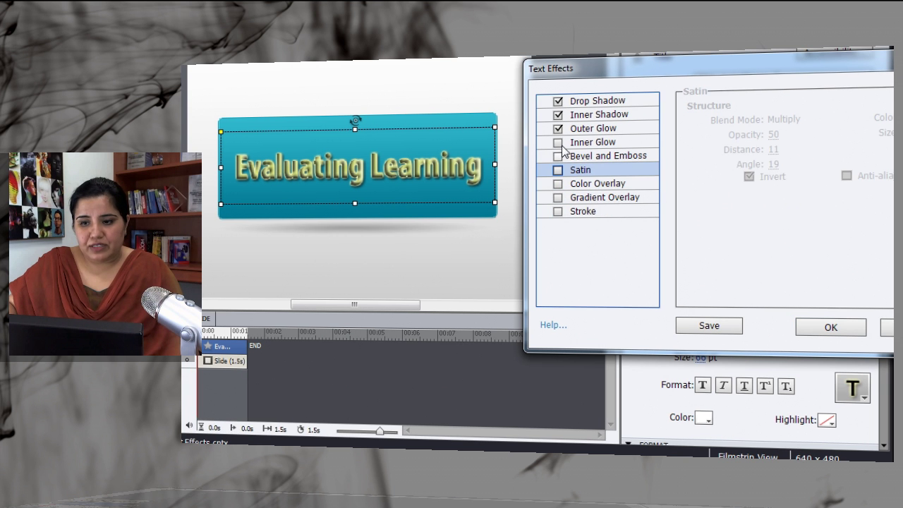
{"action": "left_click", "coordinate": [558, 128]}
{"action": "left_click", "coordinate": [558, 115]}
{"action": "left_click", "coordinate": [558, 101]}
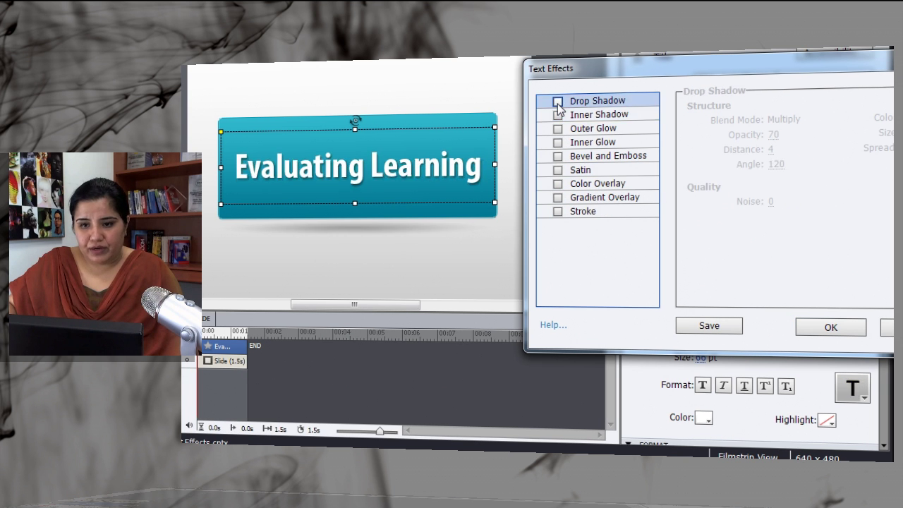
Enable Drop Shadow and Inner Shadow for the new text effect, setting the inner shadow's color to blue #0040FF
{"action": "left_click", "coordinate": [557, 102]}
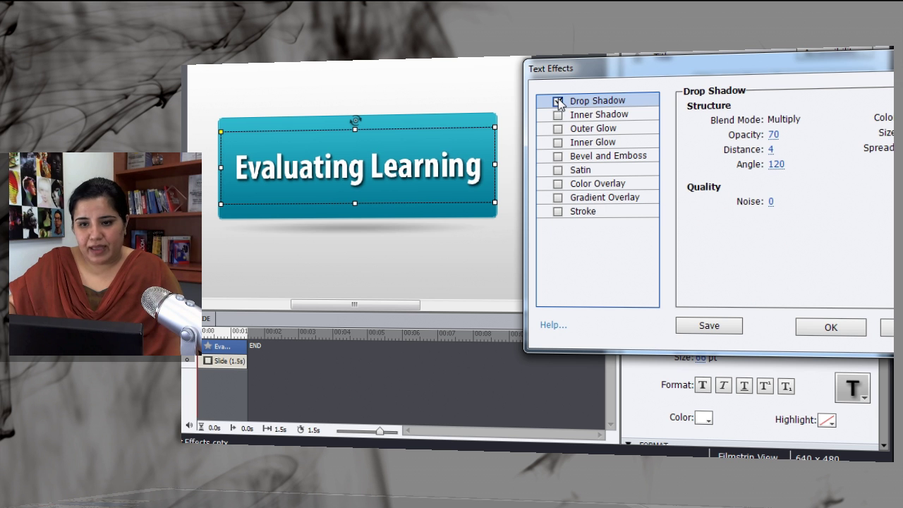
{"action": "left_click", "coordinate": [558, 115]}
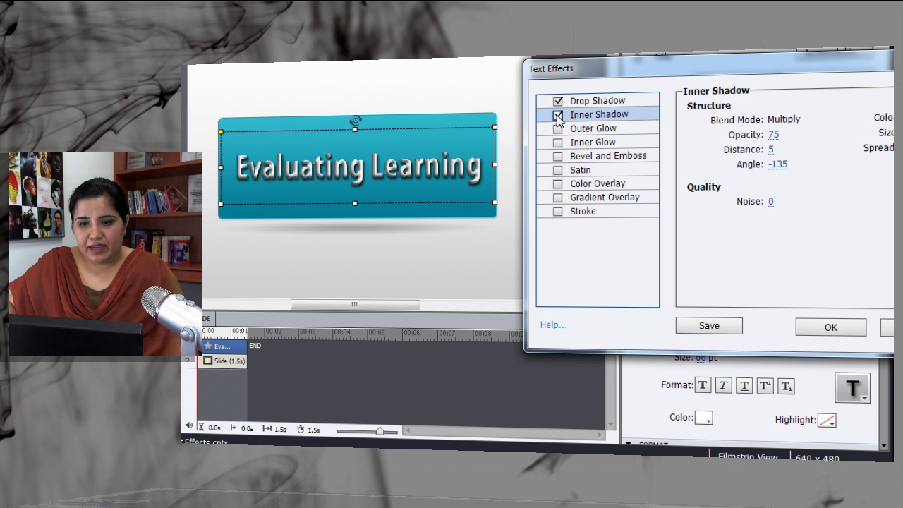
{"action": "left_click_drag", "start_coordinate": [808, 74], "coordinate": [785, 90]}
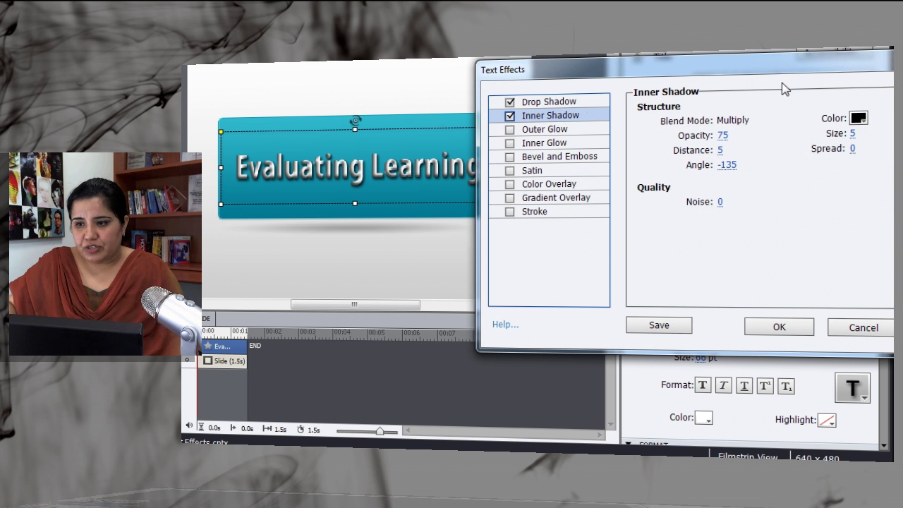
{"action": "left_click", "coordinate": [860, 120]}
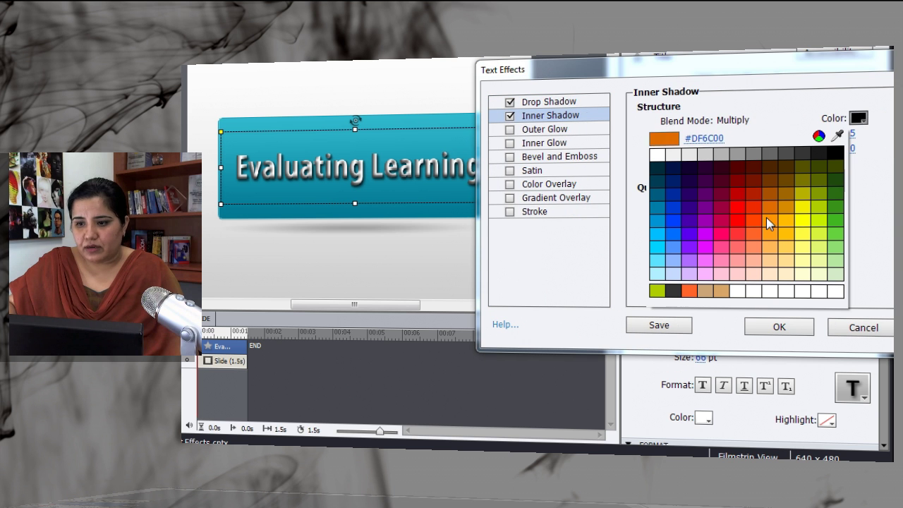
{"action": "left_click", "coordinate": [674, 224]}
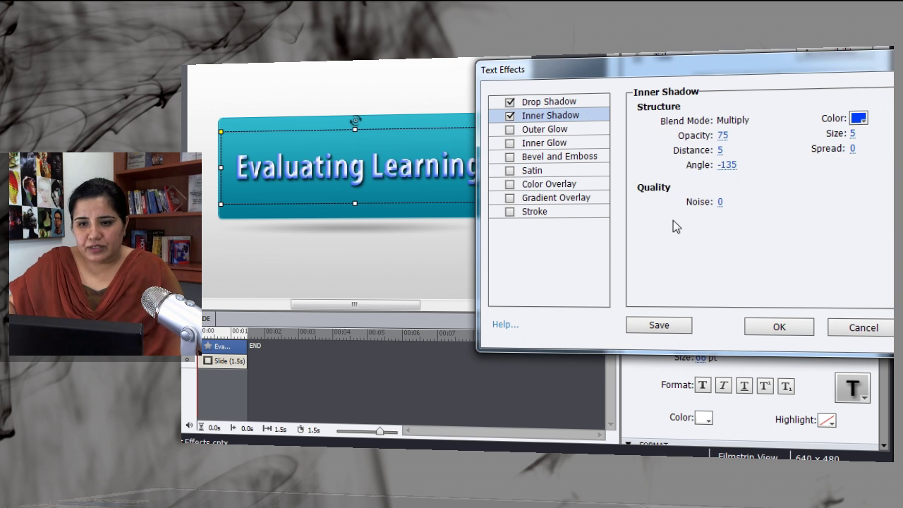
Change the inner shadow's color to dark purple and save the settings as a custom text effect
{"action": "left_click", "coordinate": [860, 119]}
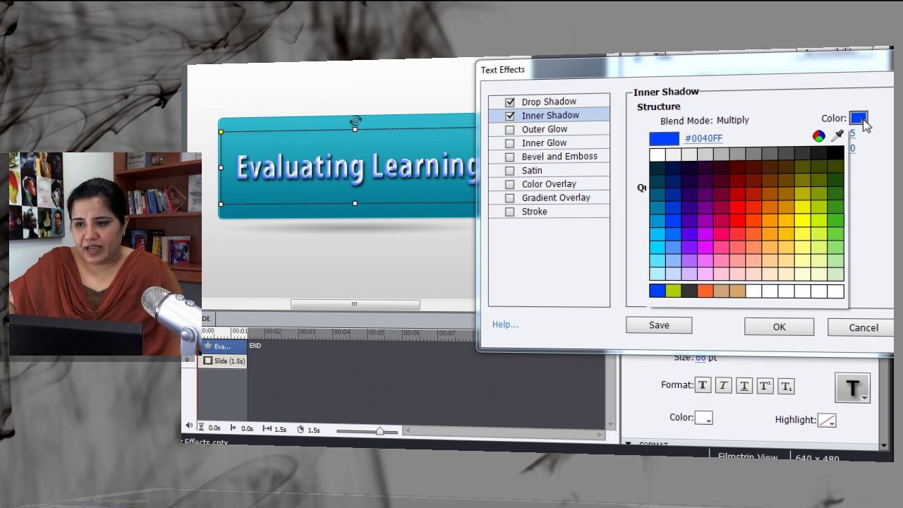
{"action": "left_click", "coordinate": [694, 203]}
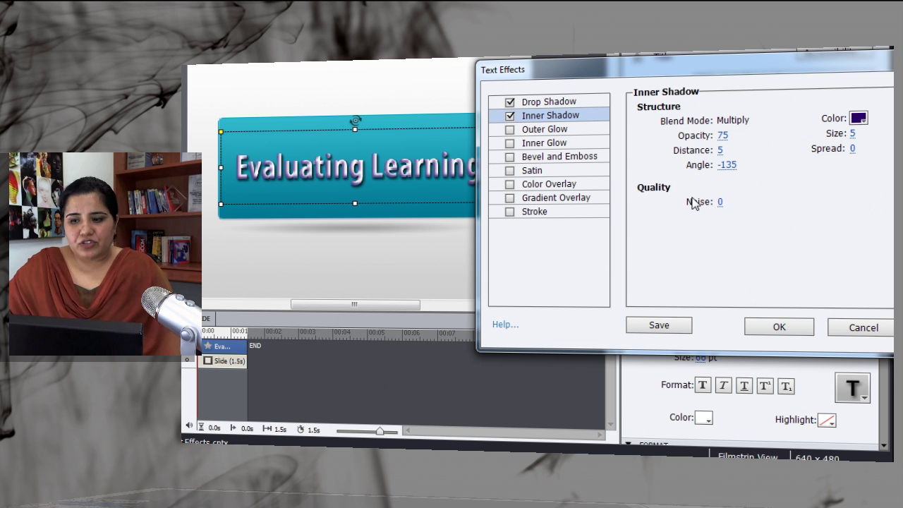
{"action": "left_click", "coordinate": [659, 328]}
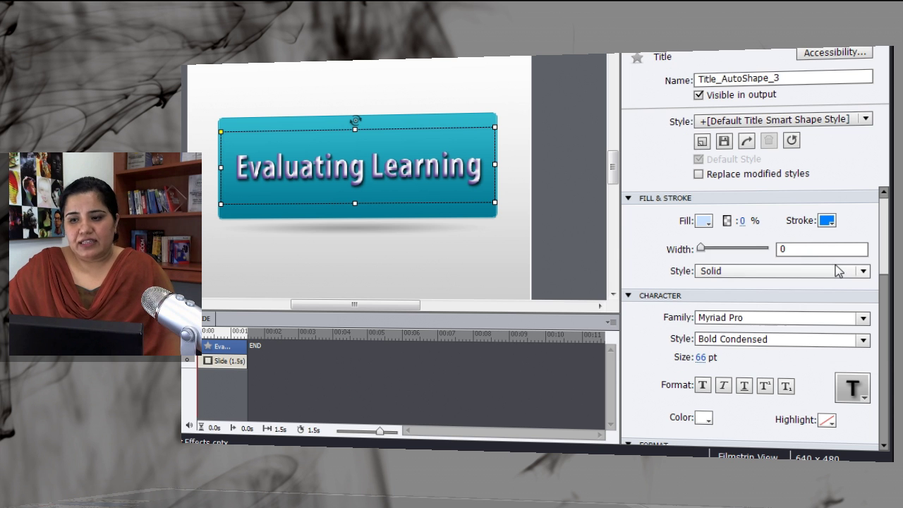
Delete the saved custom text effect that combines the blue stroke, lime-green satin and gradient overlay
{"action": "left_click", "coordinate": [854, 388]}
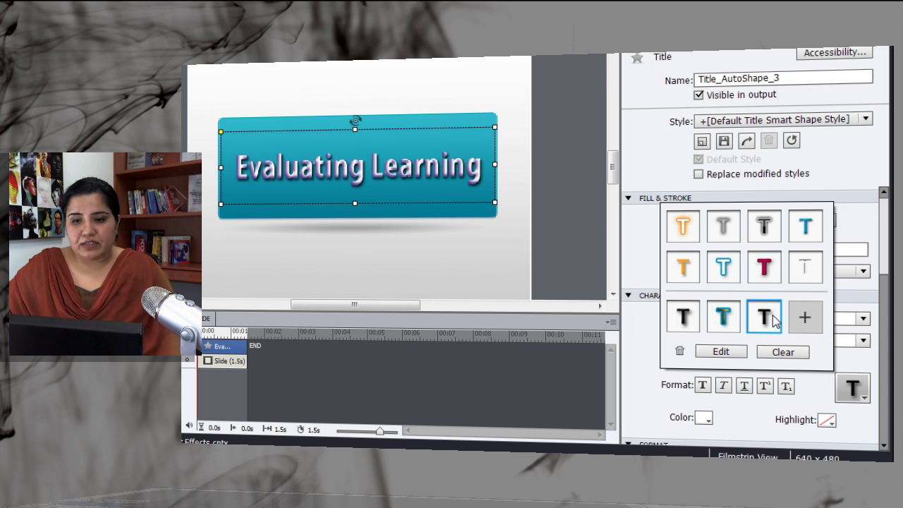
{"action": "left_click", "coordinate": [731, 319]}
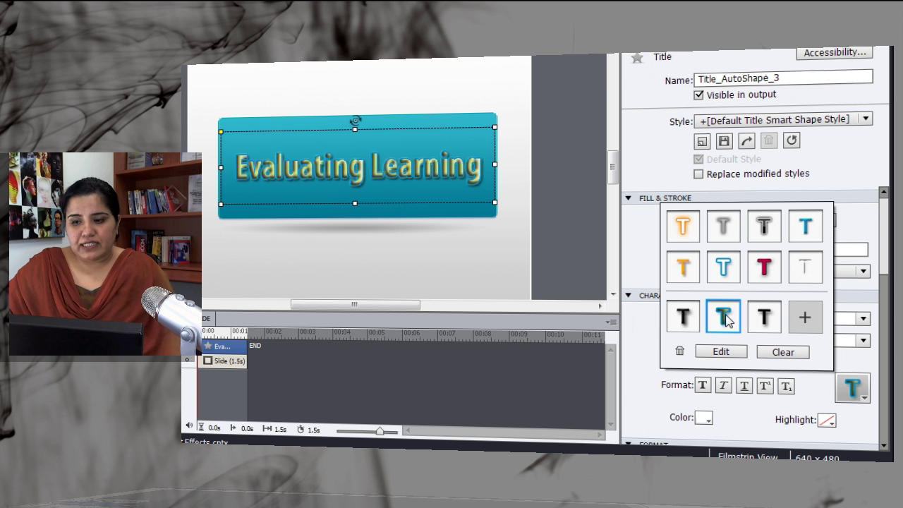
{"action": "left_click", "coordinate": [680, 351]}
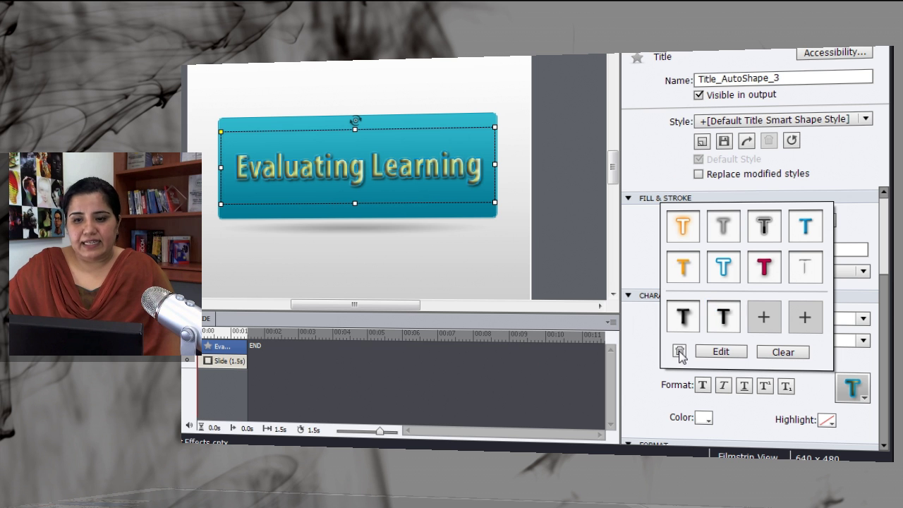
Apply the custom effect with the purple inner shadow to the title, followed by the first saved custom effect
{"action": "left_click", "coordinate": [730, 321]}
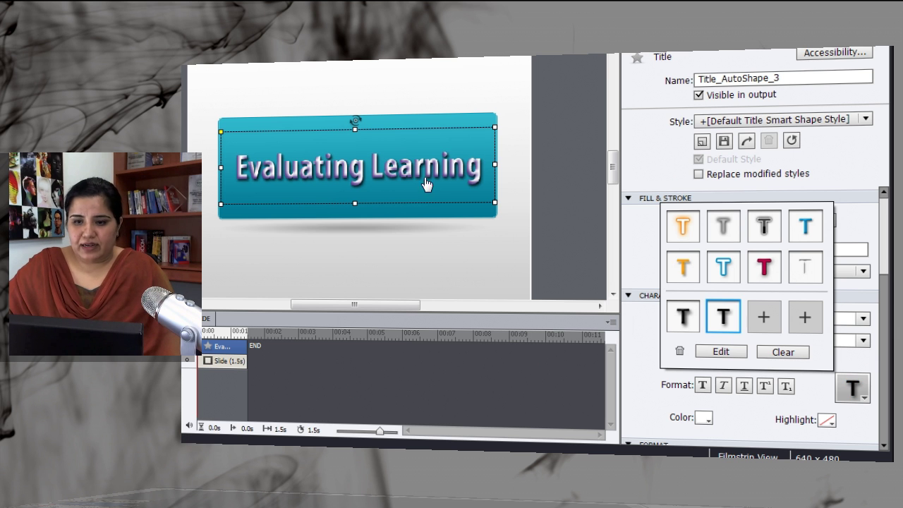
{"action": "left_click", "coordinate": [680, 315]}
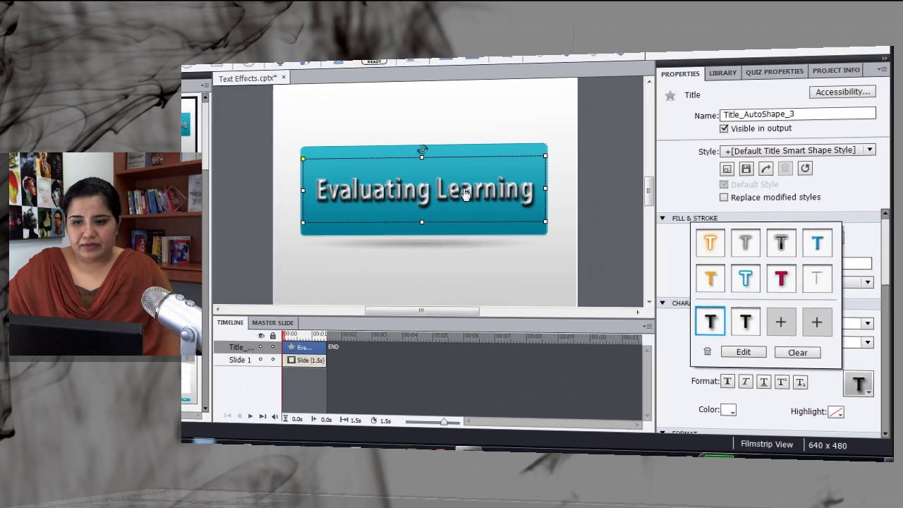
Apply the first saved custom text effect to the "Pre-test question 1" title on slide 2
{"action": "left_click", "coordinate": [432, 176]}
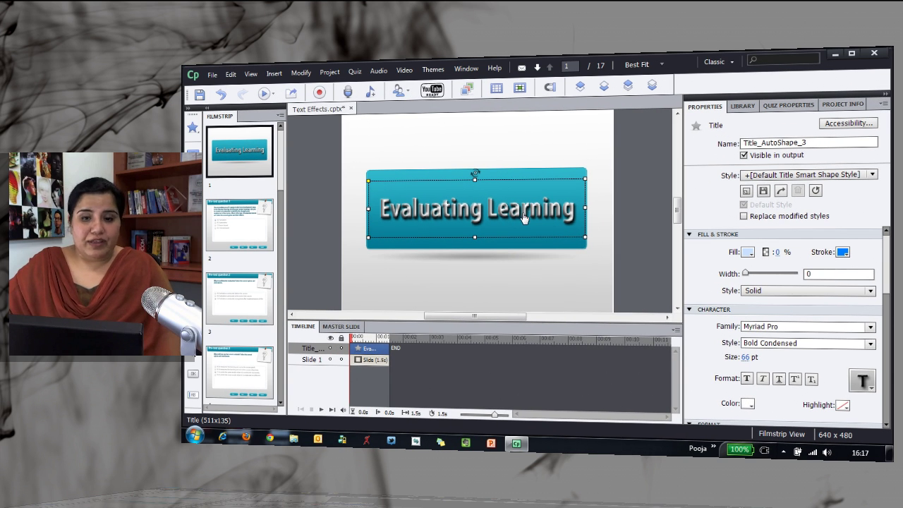
{"action": "left_click", "coordinate": [234, 222]}
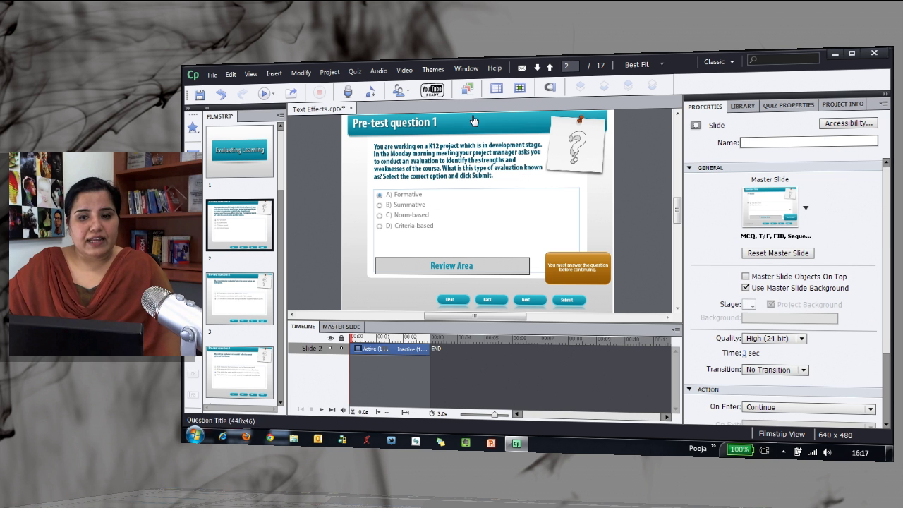
{"action": "left_click", "coordinate": [417, 124]}
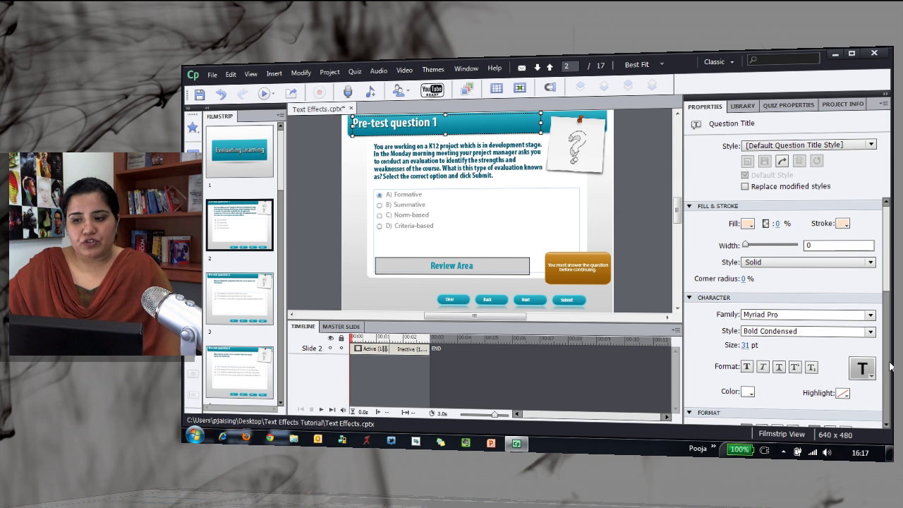
{"action": "left_click", "coordinate": [862, 371]}
{"action": "left_click", "coordinate": [740, 316]}
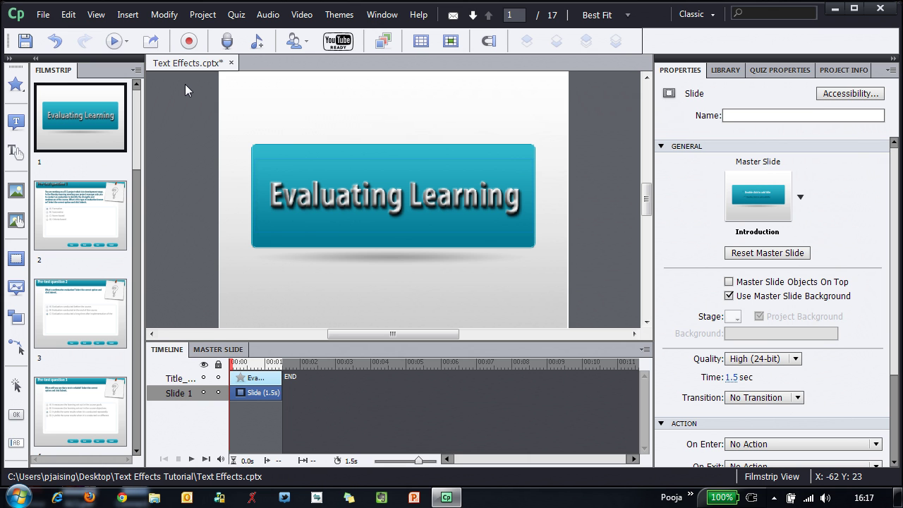
Draw a wide, flat ellipse smart shape above the "Evaluating Learning" banner on slide 1
{"action": "left_click", "coordinate": [15, 84]}
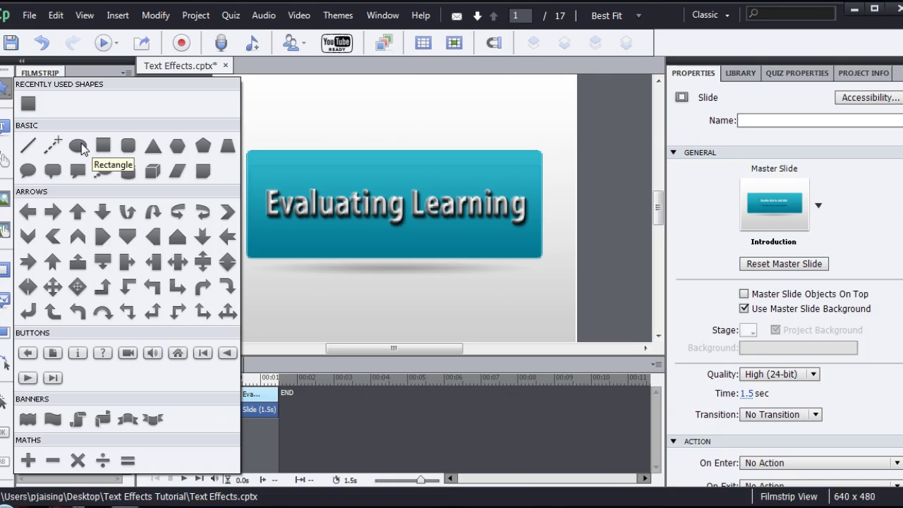
{"action": "left_click", "coordinate": [80, 147]}
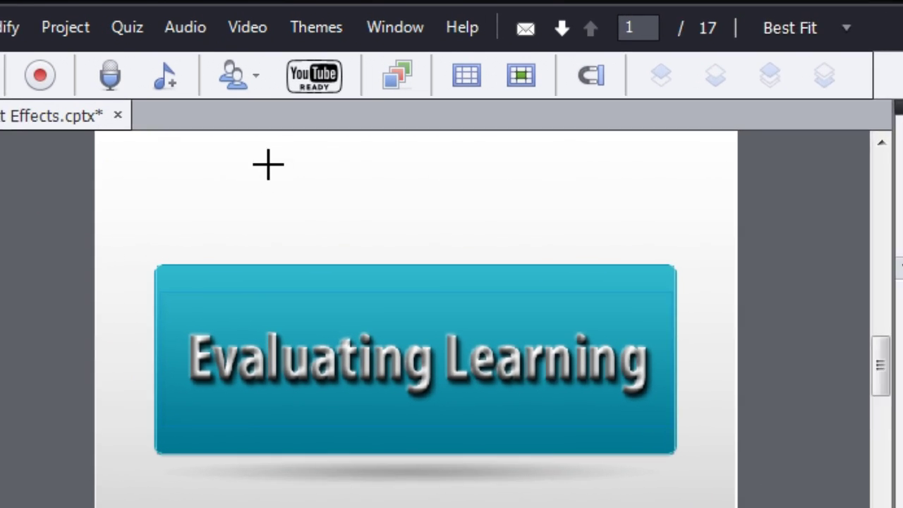
{"action": "left_click_drag", "start_coordinate": [312, 93], "coordinate": [490, 143]}
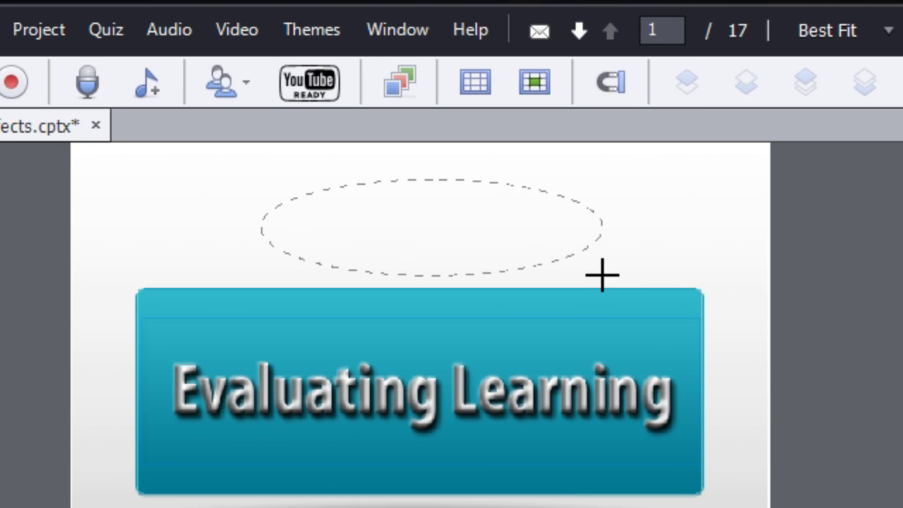
{"action": "left_click_drag", "start_coordinate": [602, 276], "coordinate": [602, 275]}
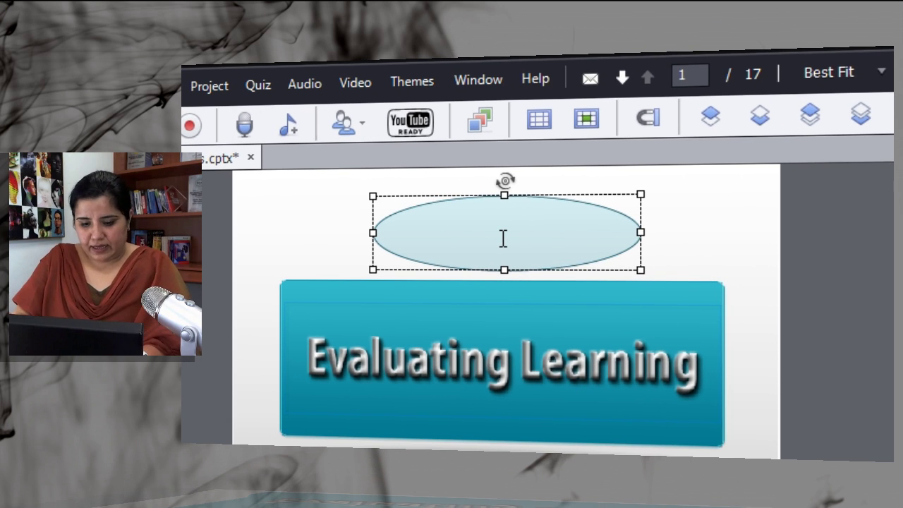
Add the text "Text in a smart shape" to the ellipse and set its font size to 35 pt
{"action": "double_click", "coordinate": [503, 238]}
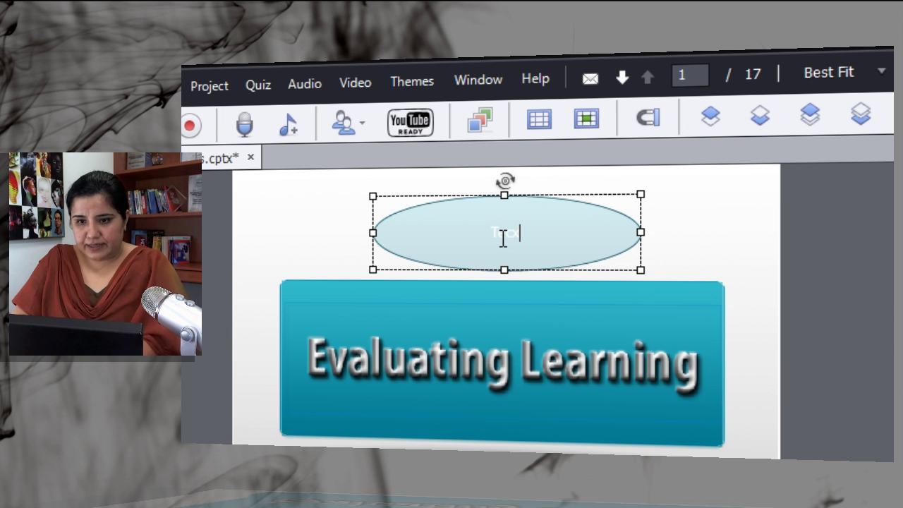
{"action": "type", "text": "Text in"}
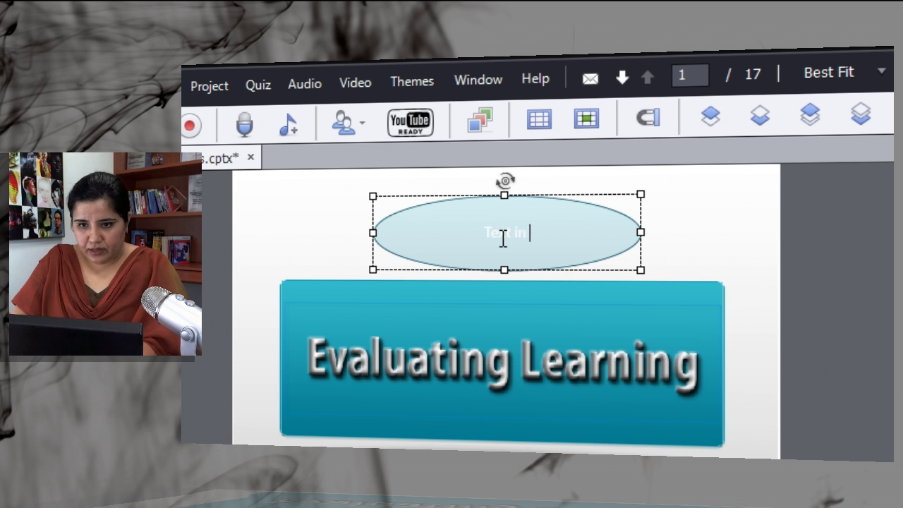
{"action": "type", "text": " a smalt shape"}
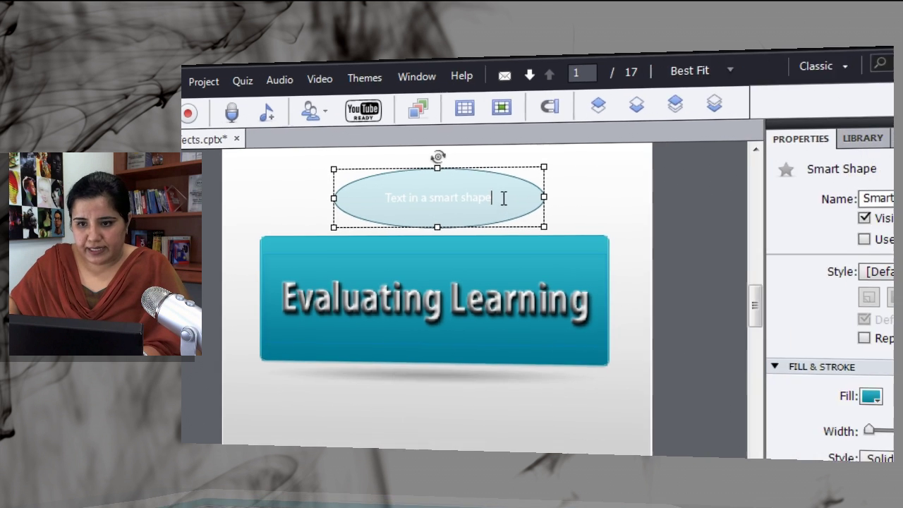
{"action": "key", "text": "ctrl+a"}
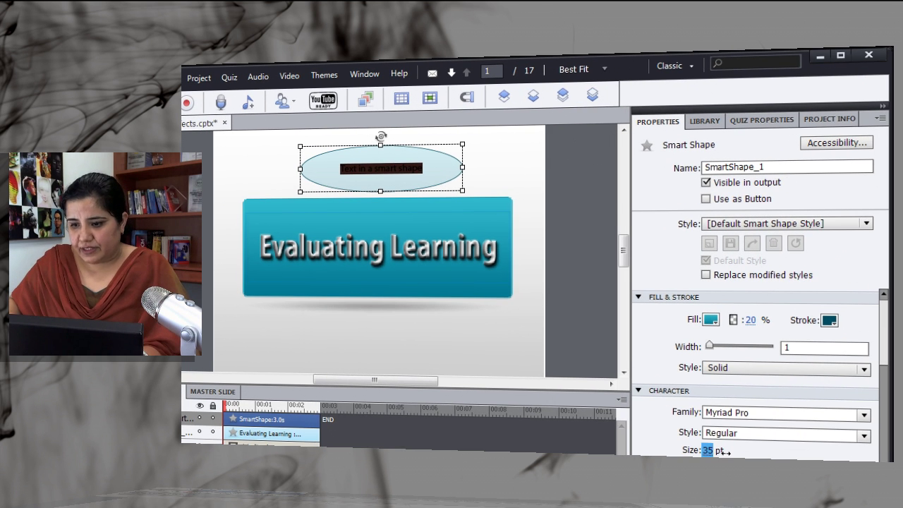
{"action": "key", "text": "Return"}
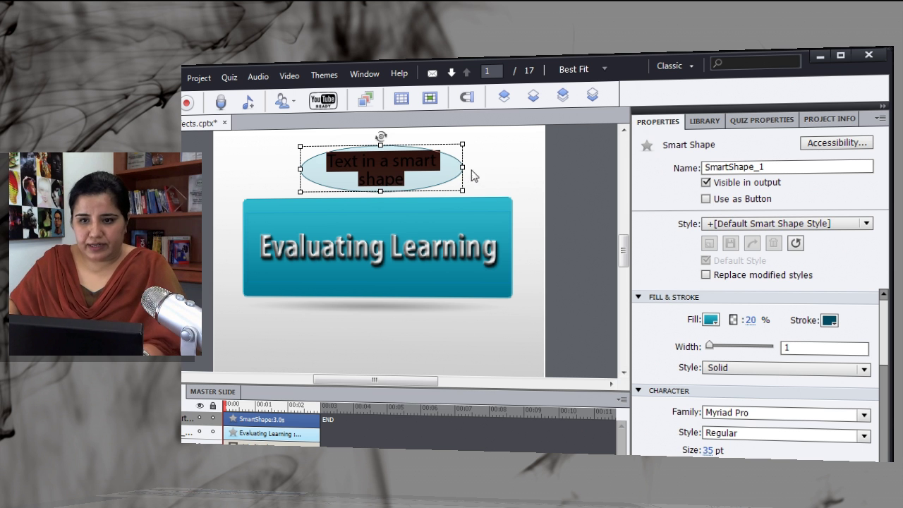
Widen the ellipse until its text fits on one line and center it above the title banner
{"action": "left_click", "coordinate": [480, 177]}
{"action": "left_click", "coordinate": [444, 175]}
{"action": "left_click_drag", "start_coordinate": [464, 168], "coordinate": [534, 167]}
{"action": "left_click_drag", "start_coordinate": [474, 174], "coordinate": [435, 166]}
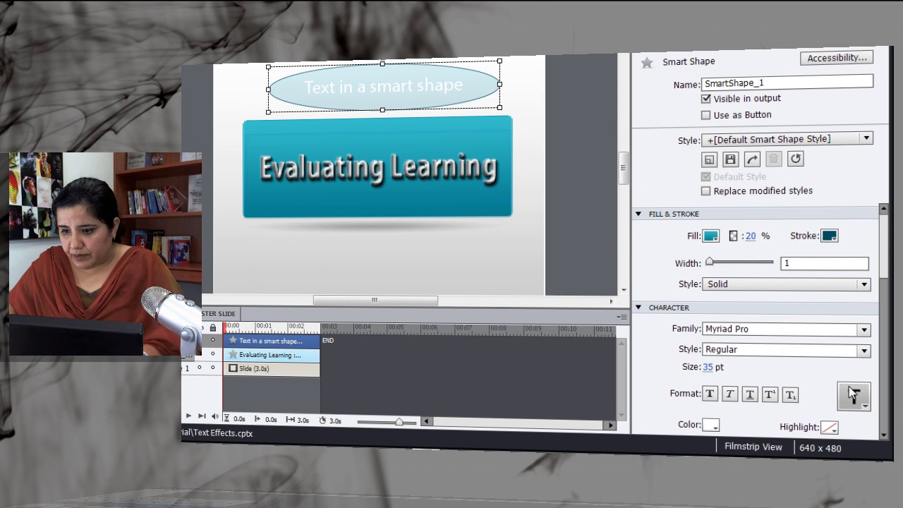
Apply the blue-outlined text effect preset to the ellipse's text, and replace it with the solid blue preset
{"action": "left_click", "coordinate": [854, 397]}
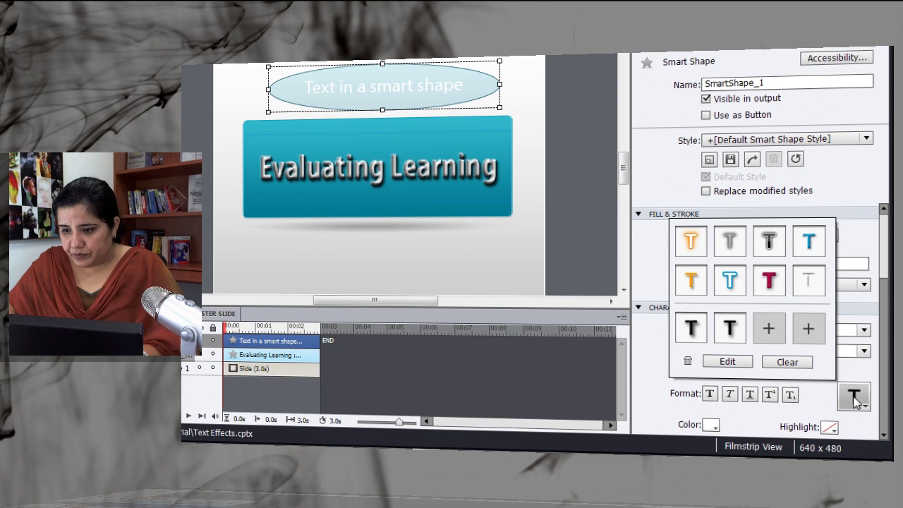
{"action": "left_click", "coordinate": [740, 289]}
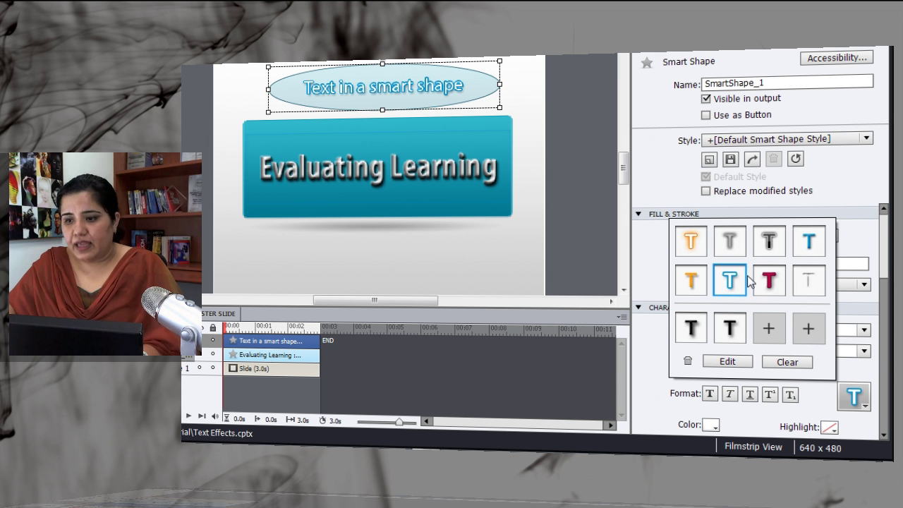
{"action": "left_click", "coordinate": [771, 243]}
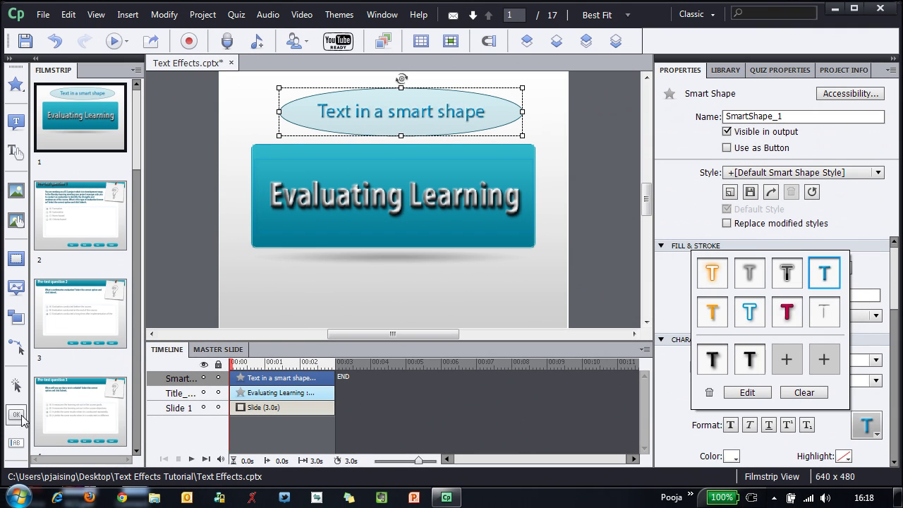
{"action": "key", "text": "Escape"}
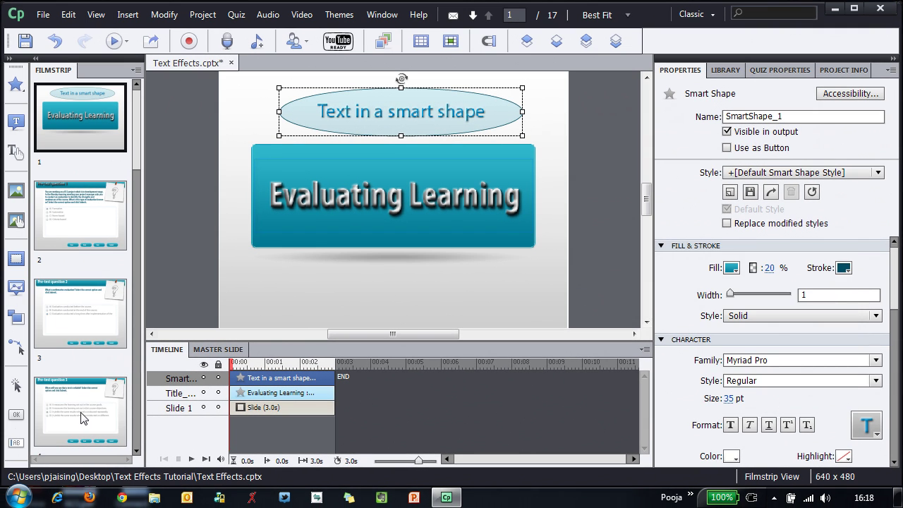
Insert a button on slide 1, place it just below the title banner and enlarge it
{"action": "key", "text": "ctrl+shift+b"}
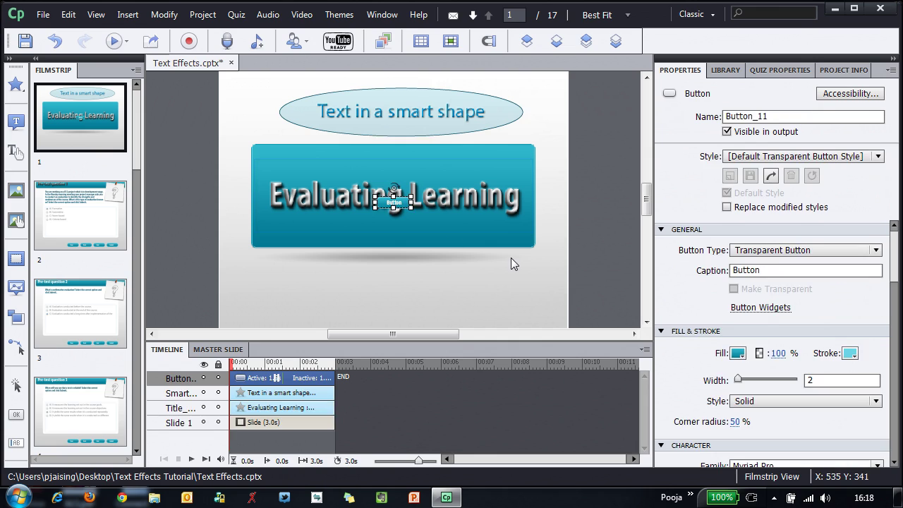
{"action": "left_click_drag", "start_coordinate": [395, 203], "coordinate": [410, 265]}
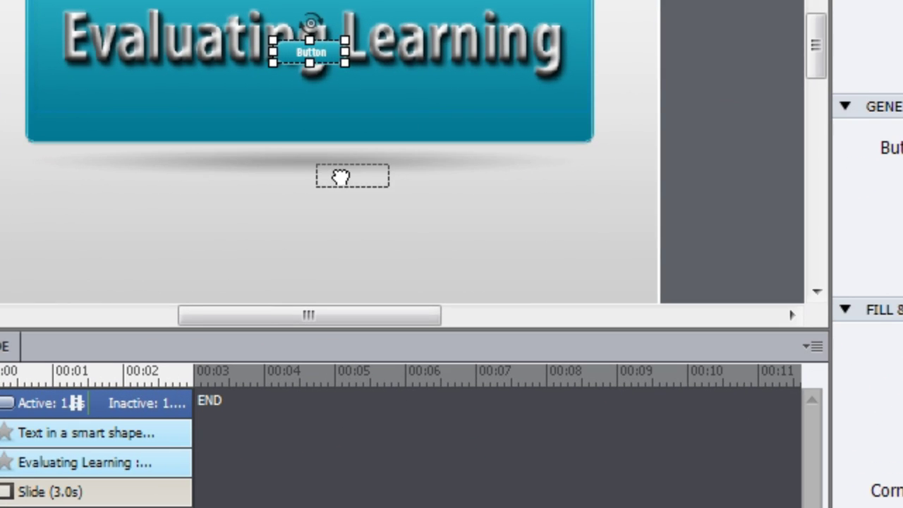
{"action": "left_click_drag", "start_coordinate": [341, 177], "coordinate": [484, 221]}
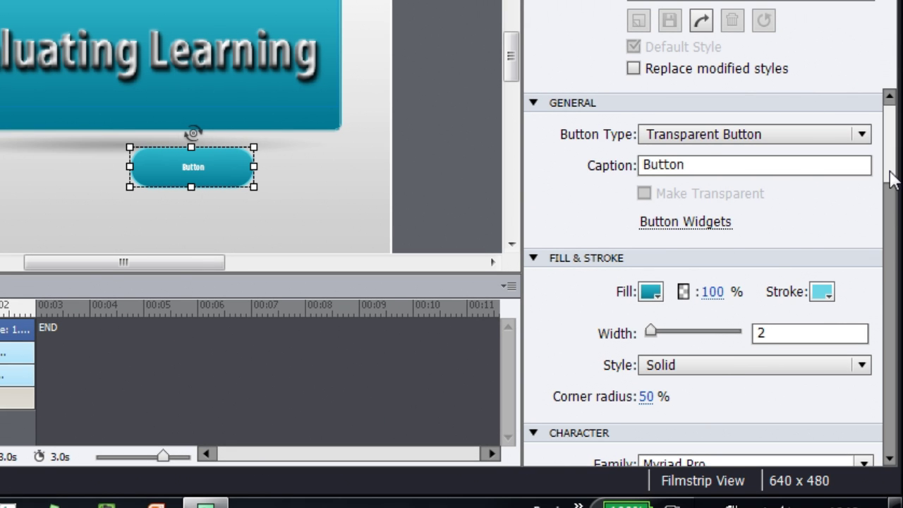
Set the button caption's font size to 37 pt and try the blue-outlined and dark-outlined text effect presets, settling on solid blue
{"action": "left_click_drag", "start_coordinate": [893, 180], "coordinate": [893, 216]}
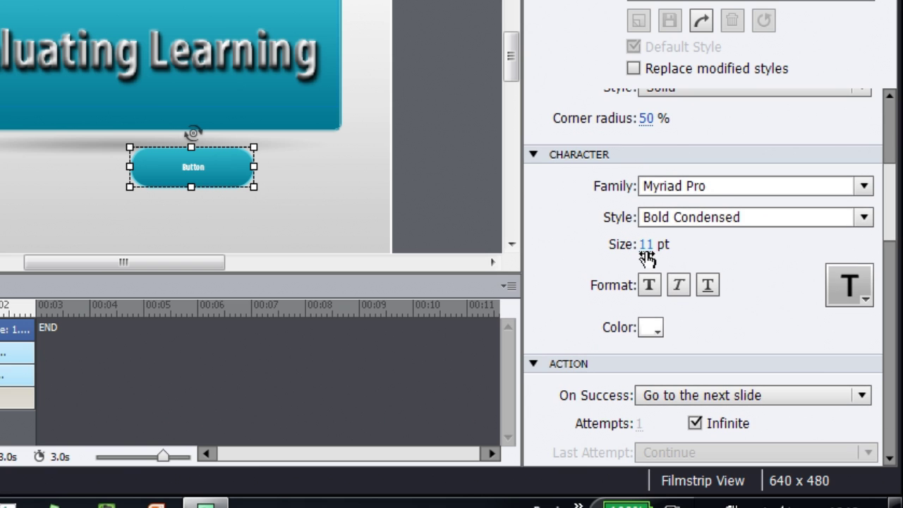
{"action": "left_click_drag", "start_coordinate": [647, 258], "coordinate": [679, 252]}
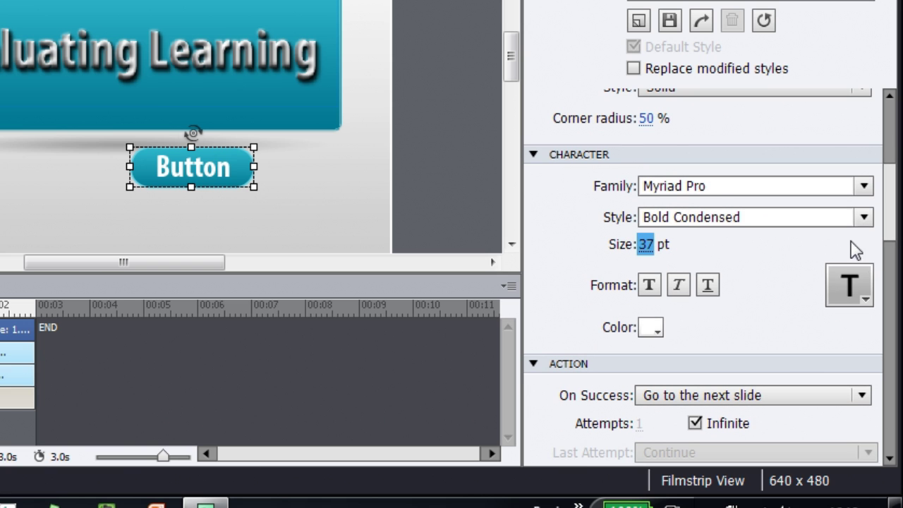
{"action": "left_click", "coordinate": [850, 285]}
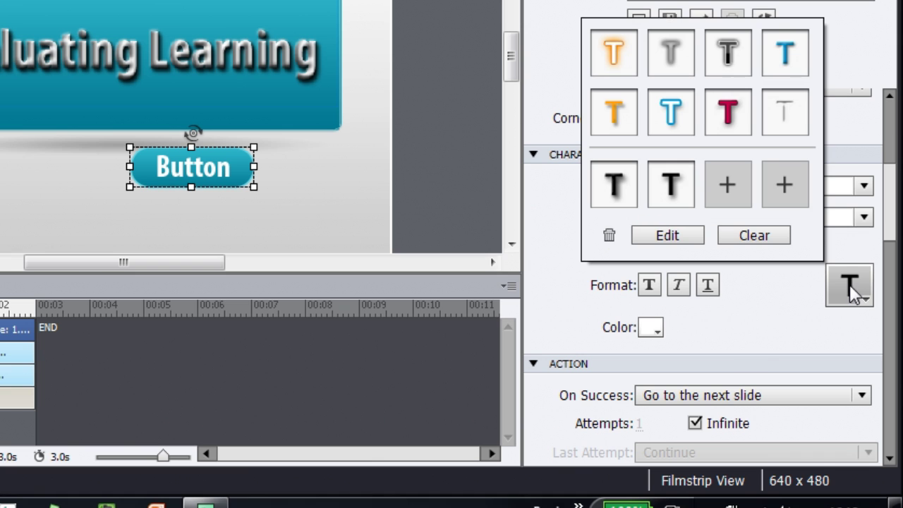
{"action": "left_click", "coordinate": [688, 122]}
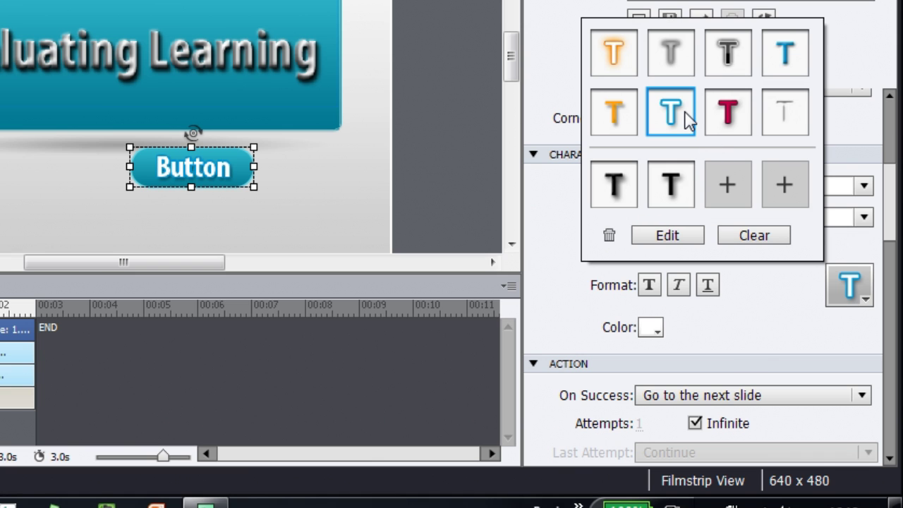
{"action": "left_click", "coordinate": [729, 66]}
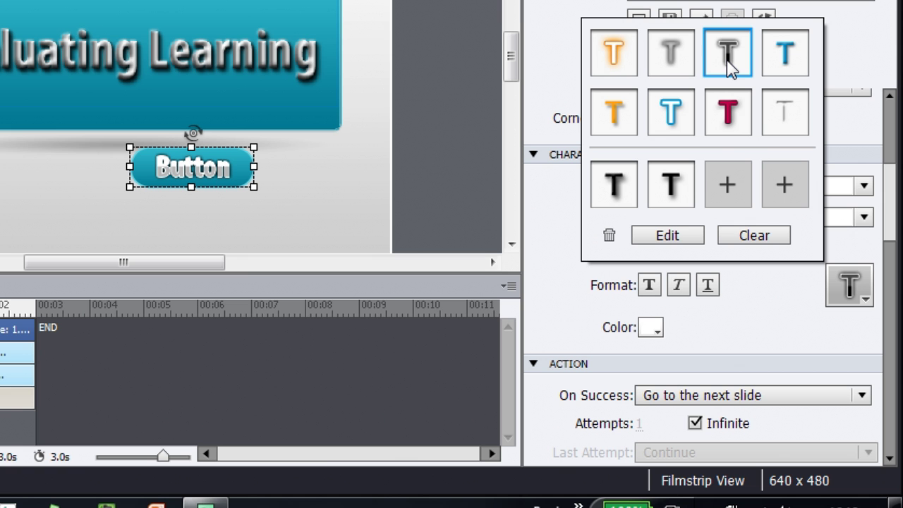
{"action": "left_click", "coordinate": [805, 60]}
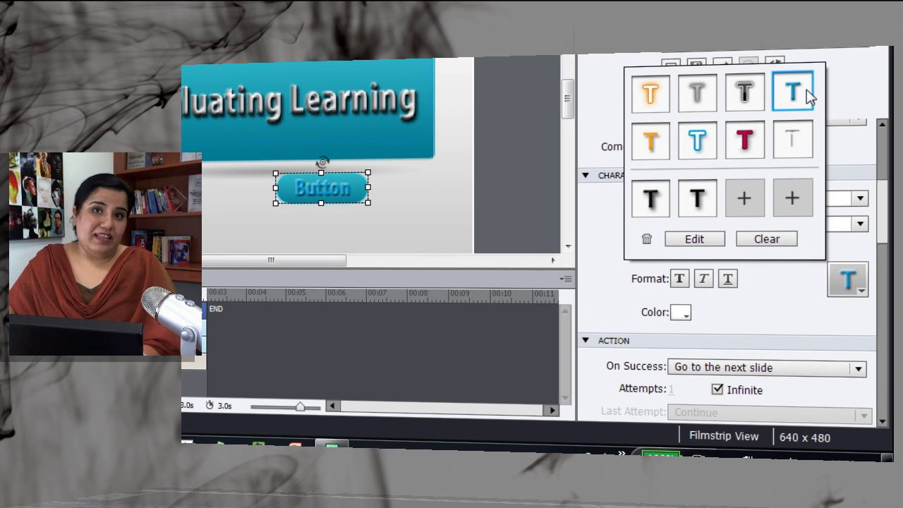
{"action": "left_click", "coordinate": [308, 115]}
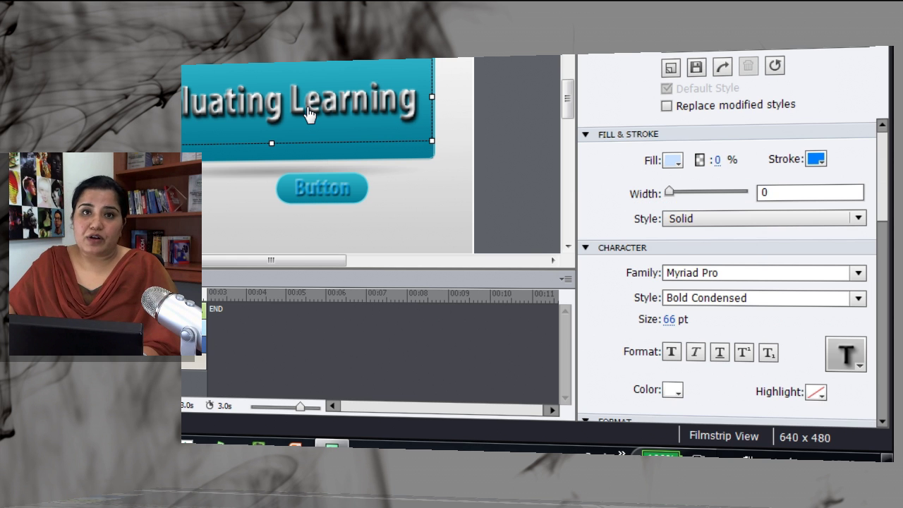